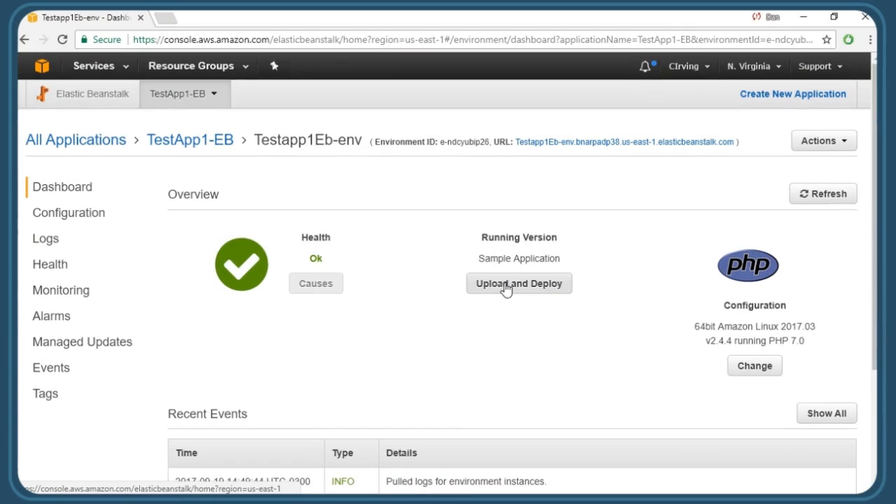
# Start an Upload and Deploy of a new application version from the Testapp1Eb-env dashboard.
pyautogui.click(528, 287)
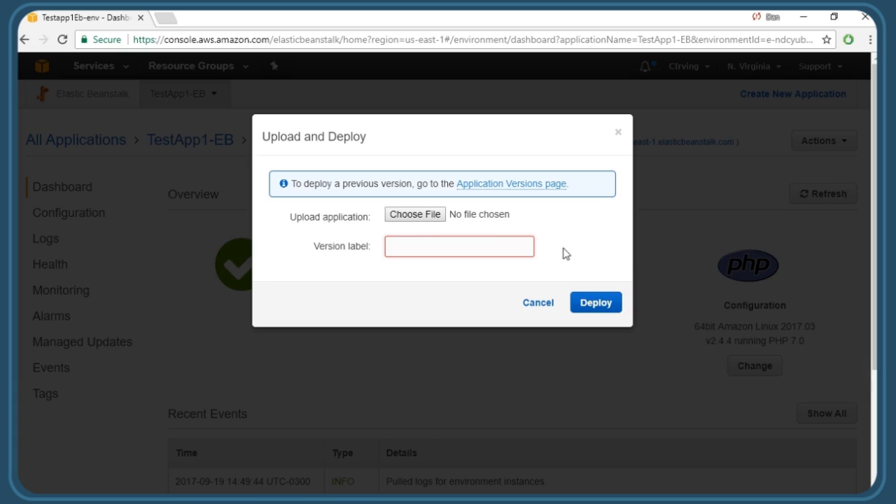
# Cancel the upload, review TestApp1-EB's application versions (Sample Application only), and return to Environments.
pyautogui.click(538, 302)
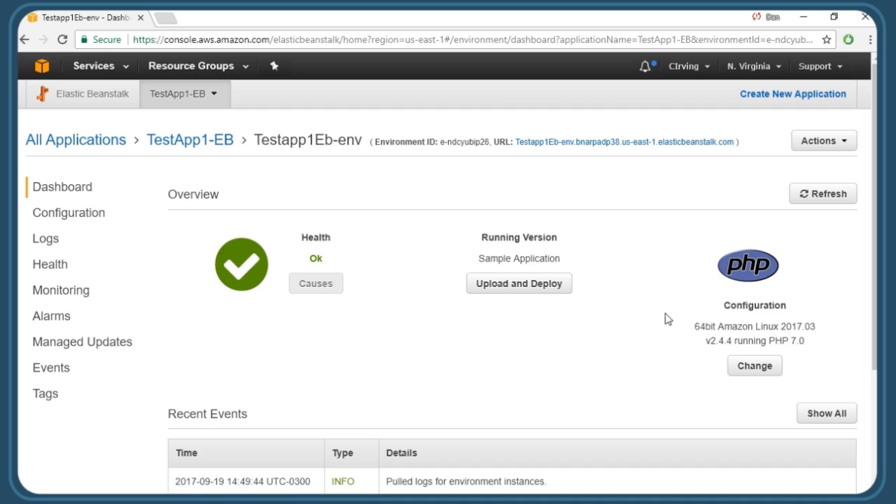
pyautogui.click(197, 146)
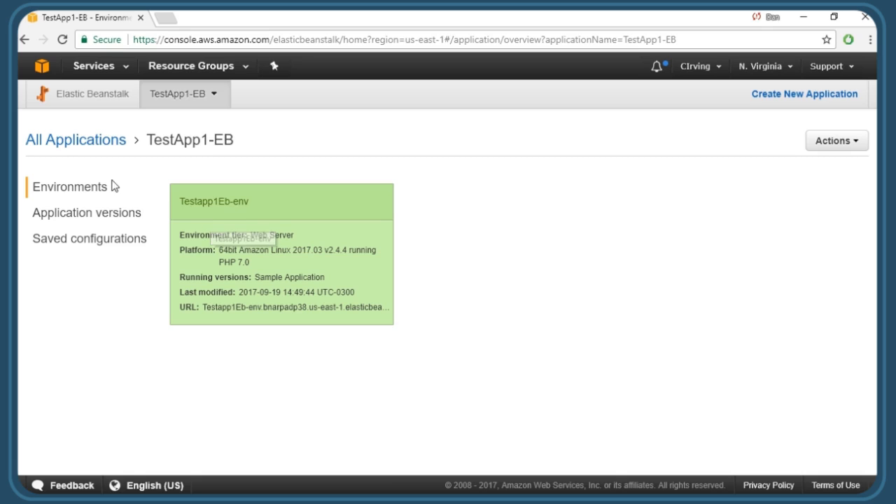
pyautogui.click(120, 214)
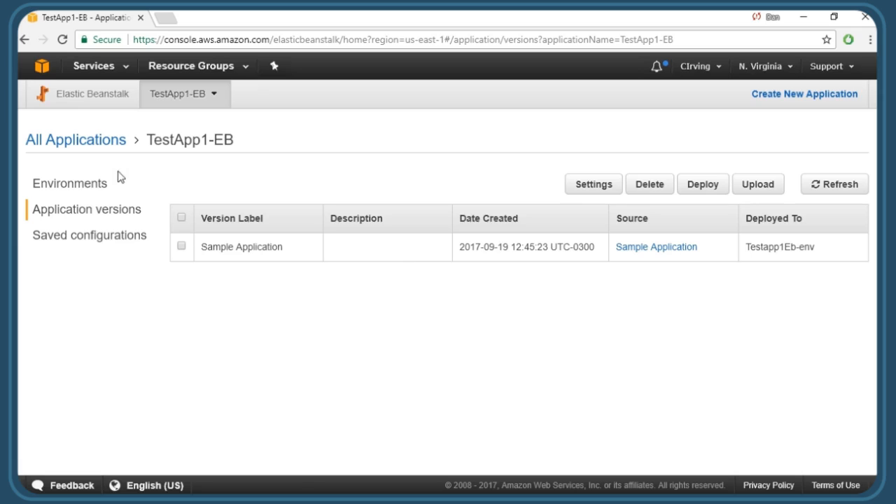
pyautogui.click(84, 183)
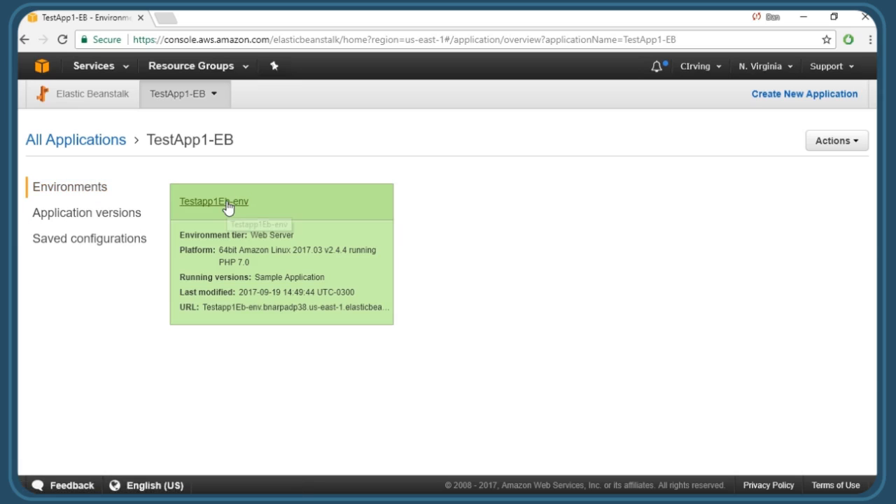
# Show the Testapp1Eb-env dashboard with health Ok and its recent events.
pyautogui.click(224, 201)
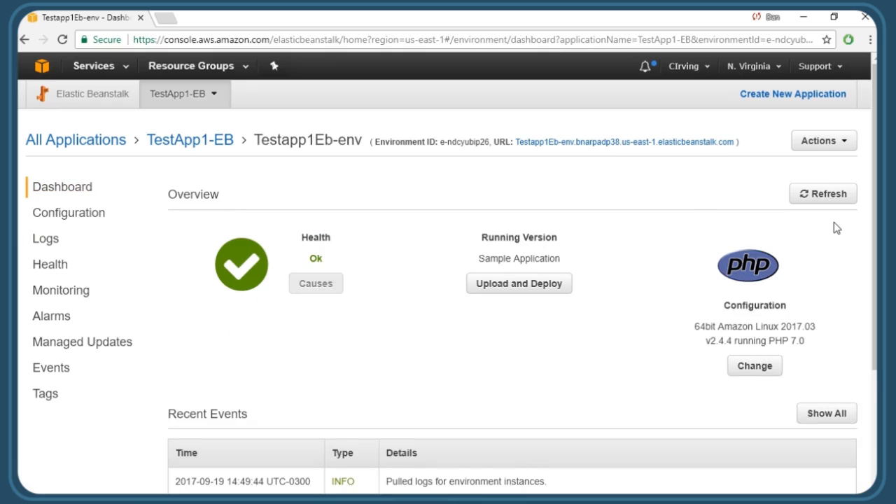
pyautogui.moveTo(873, 224); pyautogui.dragTo(875, 349)
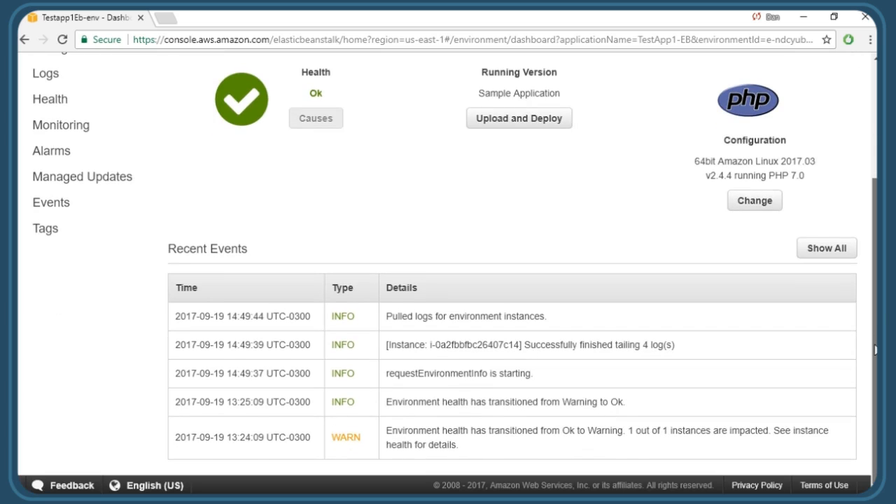
pyautogui.moveTo(875, 347); pyautogui.dragTo(875, 210)
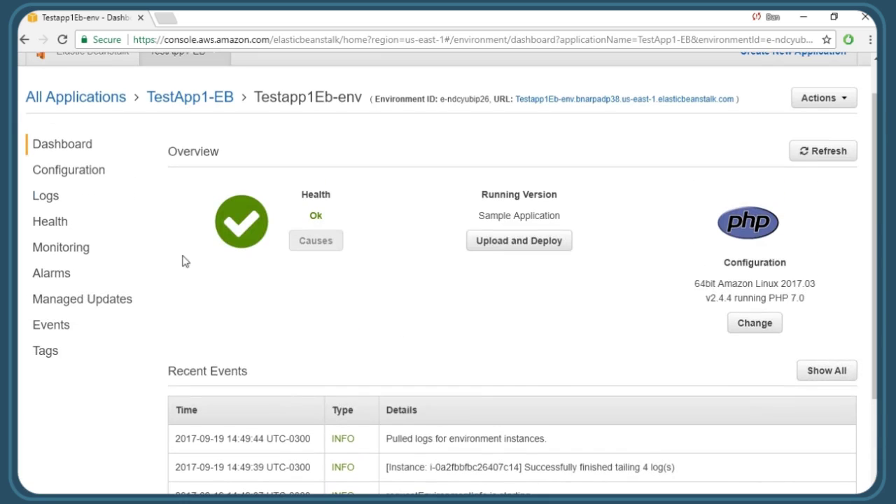
# Show the environment's Logs page and review the Request Logs options (Last 100 Lines).
pyautogui.click(42, 197)
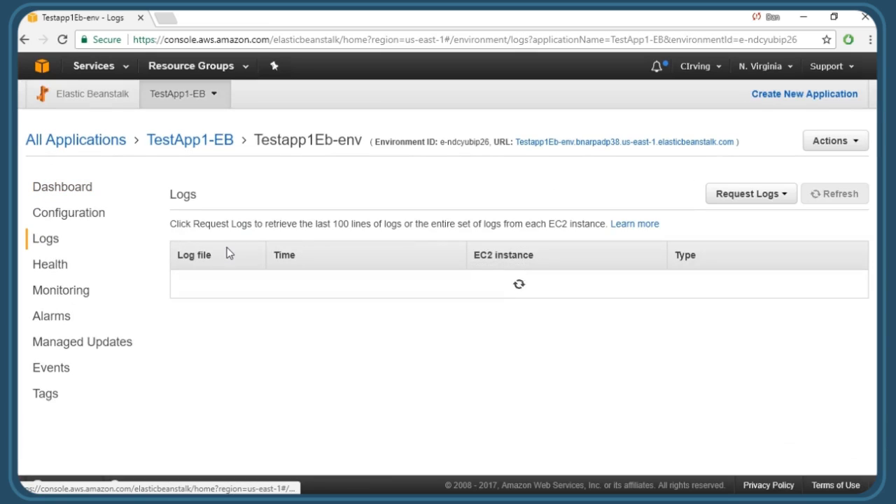
pyautogui.click(751, 193)
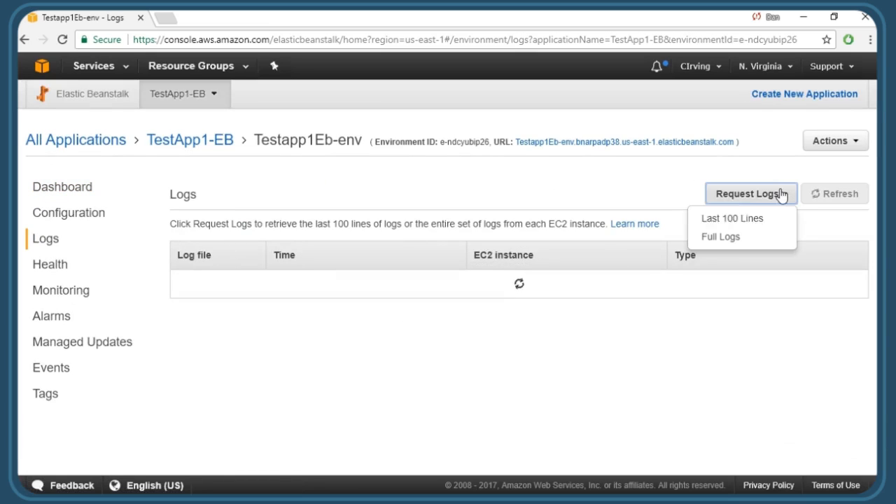
pyautogui.click(497, 378)
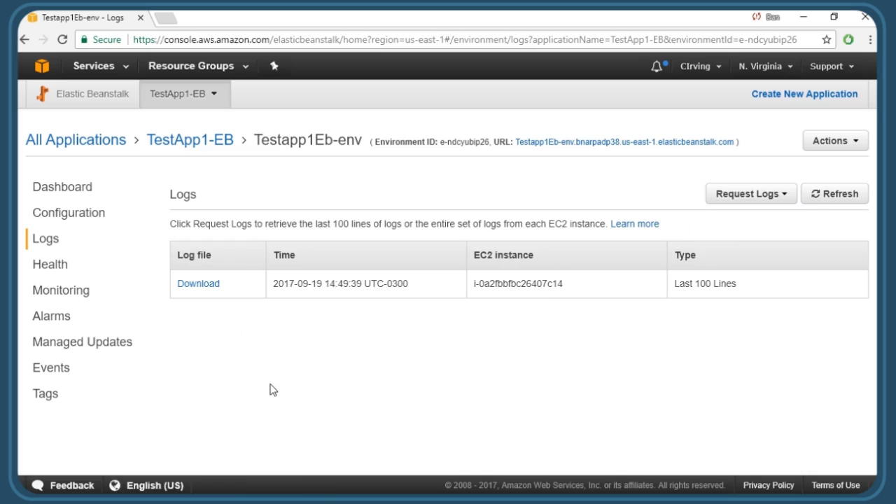
# View the last-100-lines instance log bundle in a new tab, close it, and show the Enhanced Health Overview.
pyautogui.click(203, 285)
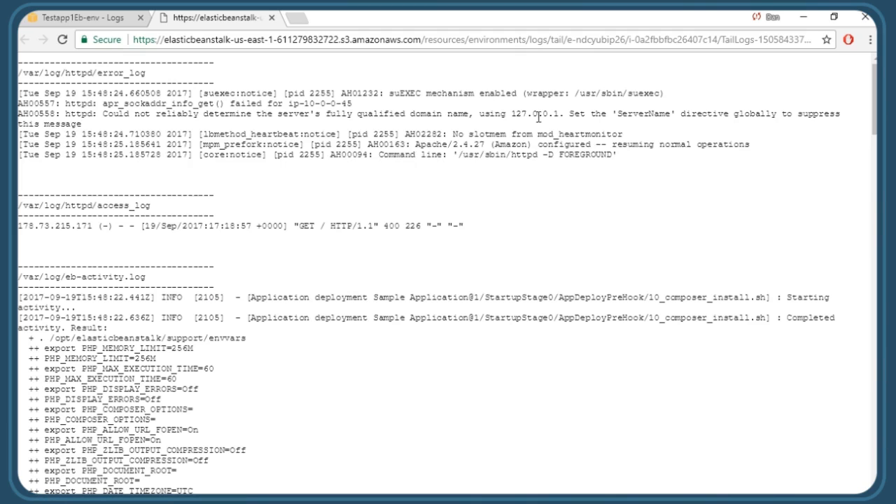
pyautogui.moveTo(874, 98); pyautogui.dragTo(875, 224)
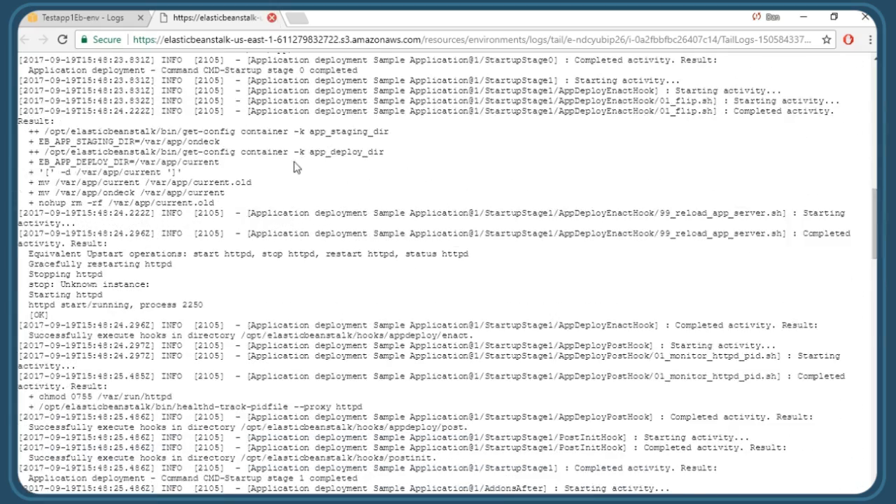
pyautogui.click(273, 18)
pyautogui.click(51, 265)
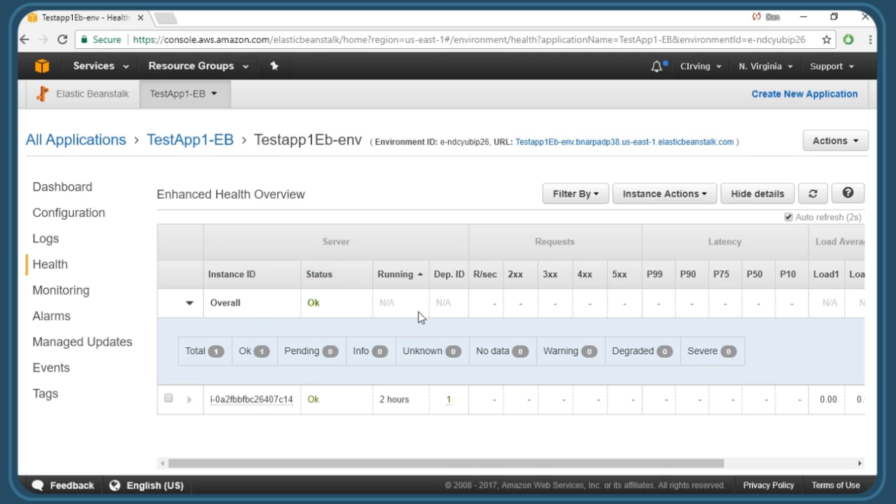
# Review the environment's monitoring charts, then its Managed Updates overview (not enabled).
pyautogui.click(66, 290)
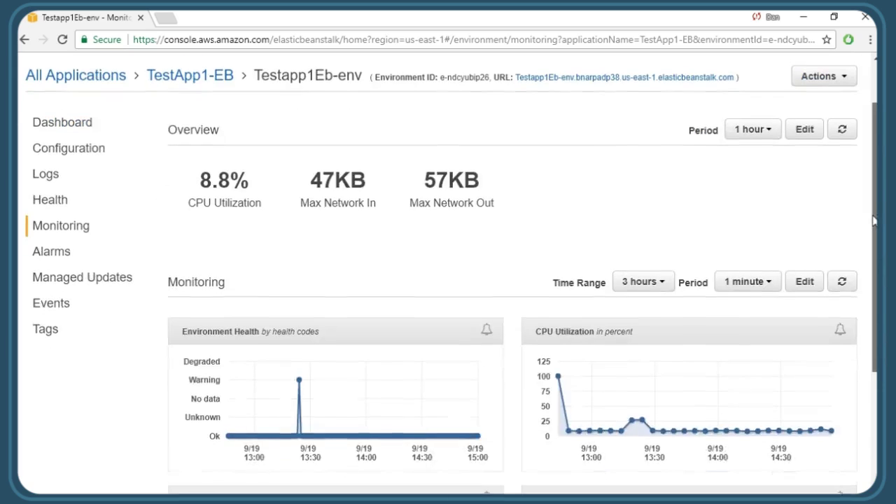
pyautogui.moveTo(876, 194); pyautogui.dragTo(876, 316)
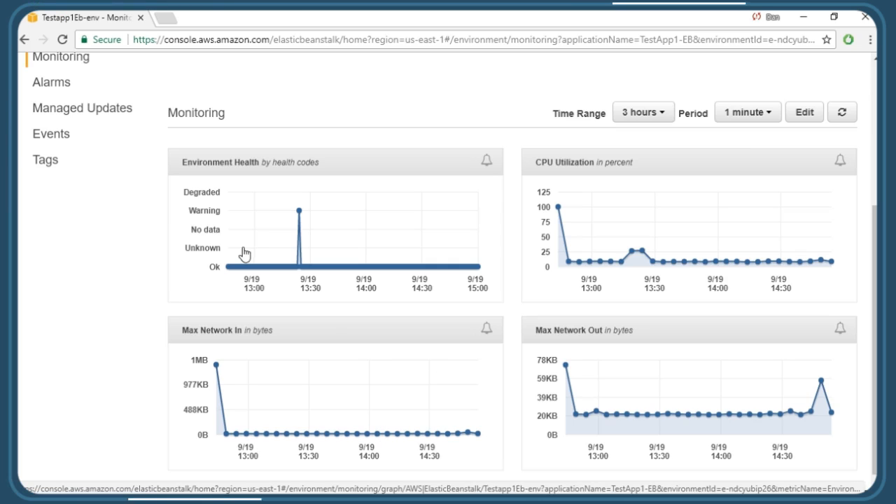
pyautogui.click(78, 114)
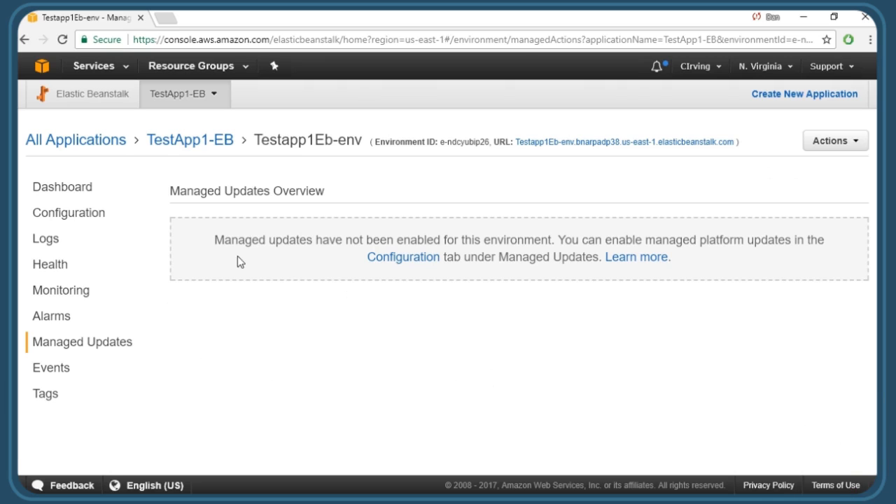
# Review the environment's event history from launch through the log pull.
pyautogui.click(51, 367)
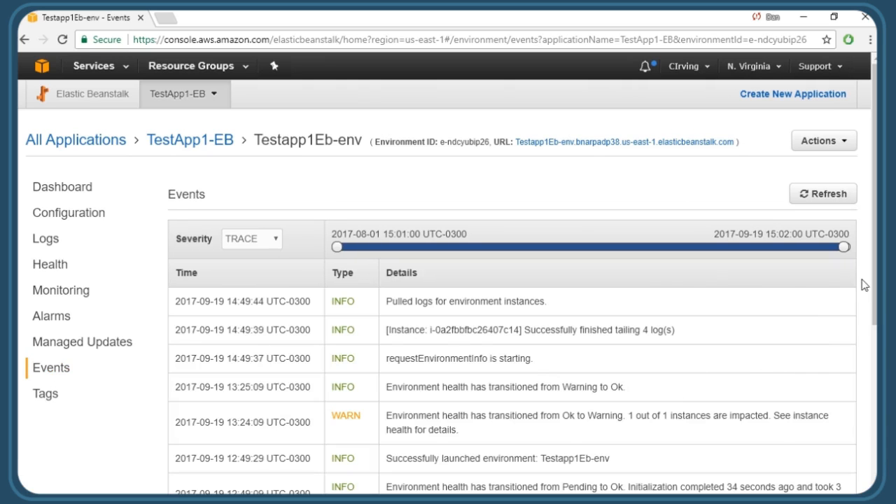
pyautogui.moveTo(876, 280); pyautogui.dragTo(873, 310)
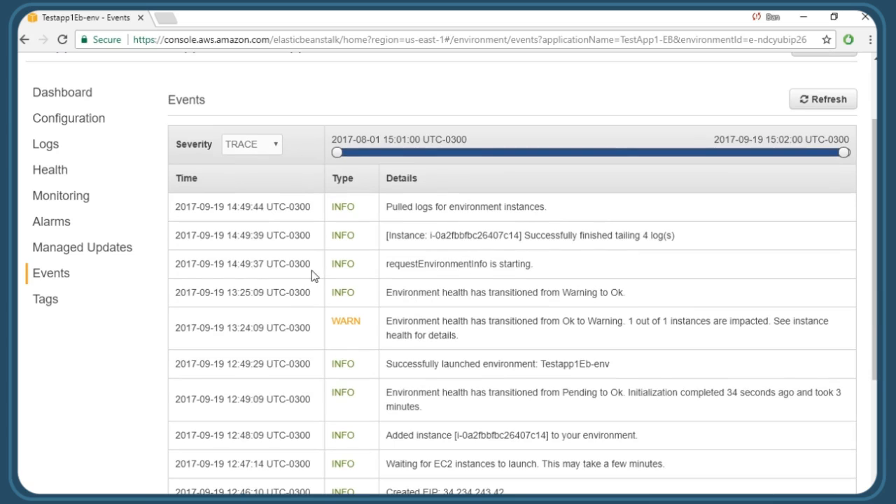
pyautogui.scroll(1, 862, 150)
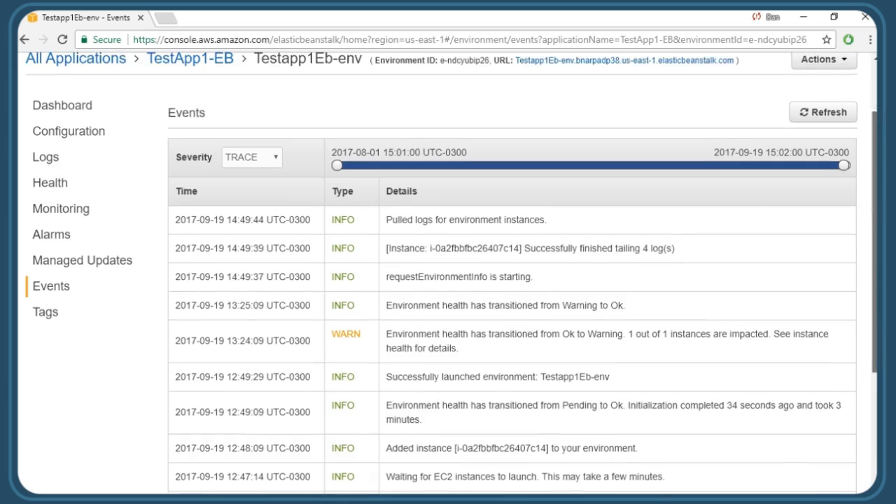
pyautogui.scroll(3, 589, 223)
pyautogui.scroll(2, 589, 223)
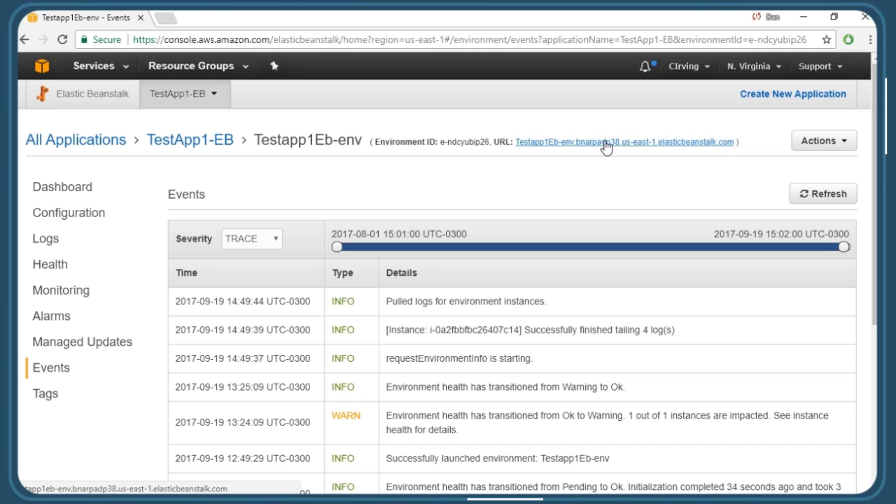
# Load the running sample PHP app at the environment URL, showing its Congratulations page.
pyautogui.click(607, 145)
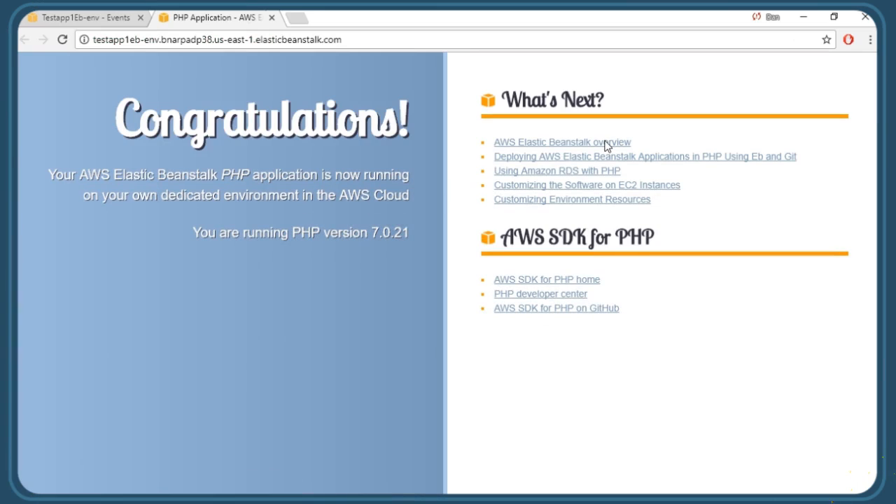